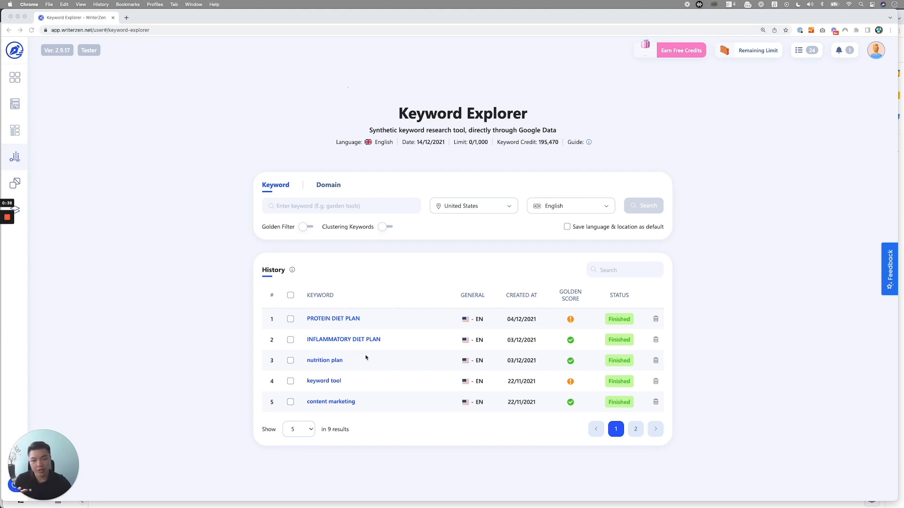
Step: Open the "nutrition plan" report from the search history and bring up its keyword data table
{"action": "left_click", "coordinate": [335, 361]}
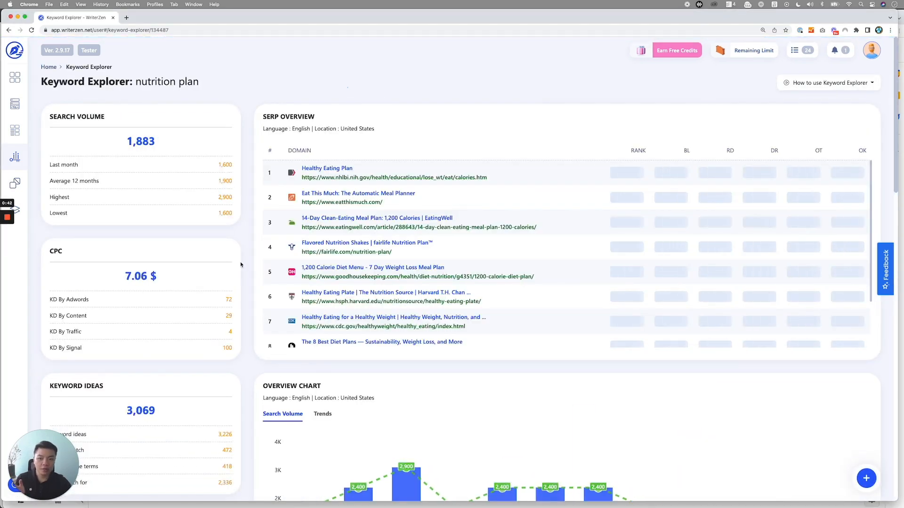
{"action": "scroll", "coordinate": [242, 269], "scroll_direction": "down", "scroll_amount": 1}
{"action": "scroll", "coordinate": [242, 268], "scroll_direction": "up", "scroll_amount": 1}
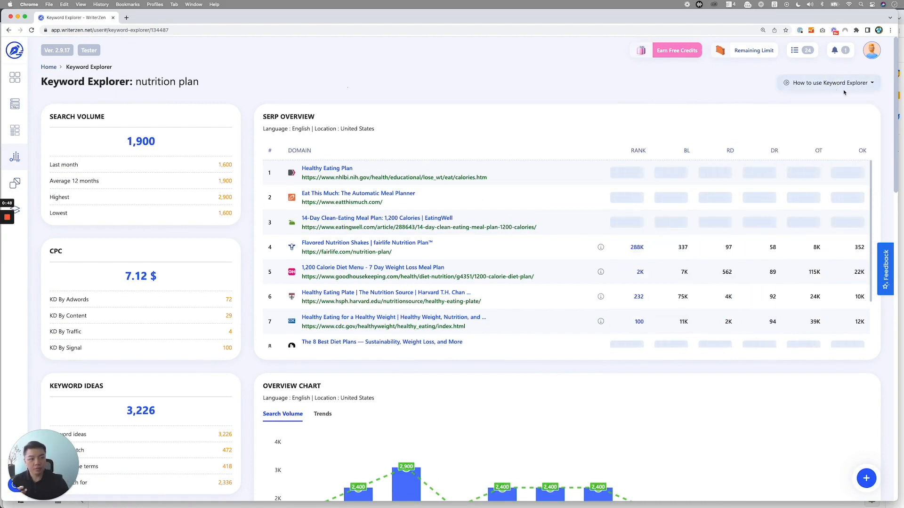
{"action": "left_click_drag", "start_coordinate": [897, 110], "coordinate": [903, 110]}
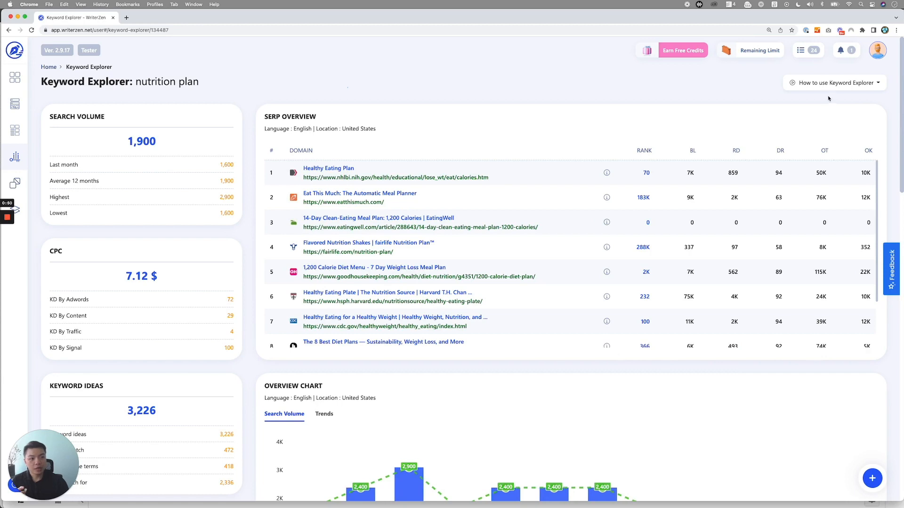
{"action": "scroll", "coordinate": [211, 245], "scroll_direction": "down", "scroll_amount": 10}
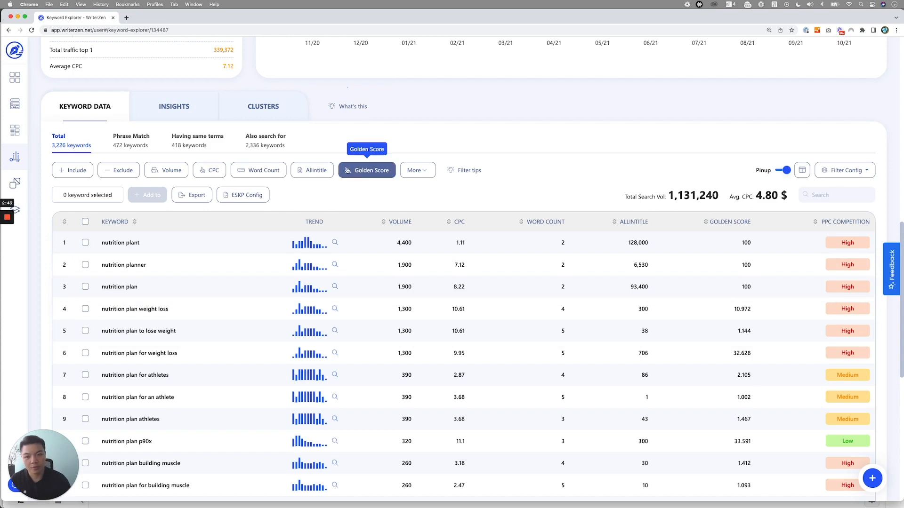
Step: Preview the Golden Filter by ranking probability for SERPs position 10
{"action": "left_click", "coordinate": [369, 171]}
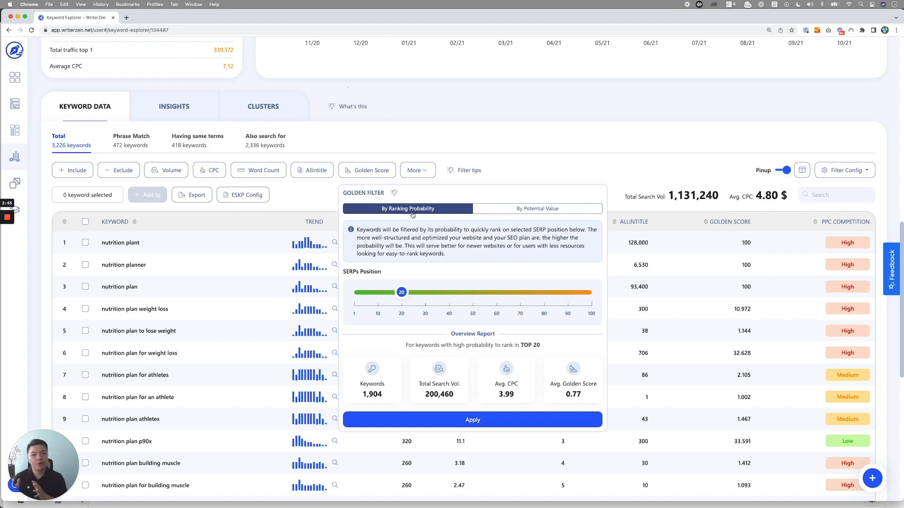
{"action": "left_click_drag", "start_coordinate": [403, 296], "coordinate": [376, 302]}
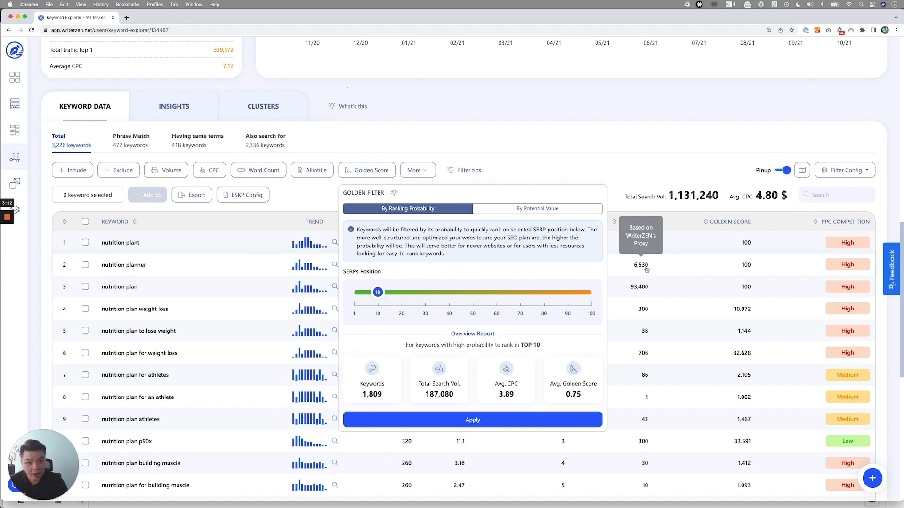
{"action": "mouse_move", "coordinate": [373, 295]}
{"action": "left_mouse_down"}
{"action": "mouse_move", "coordinate": [408, 292]}
{"action": "mouse_move", "coordinate": [355, 295]}
{"action": "mouse_move", "coordinate": [591, 314]}
{"action": "mouse_move", "coordinate": [374, 297]}
{"action": "mouse_move", "coordinate": [378, 304]}
{"action": "left_mouse_up"}
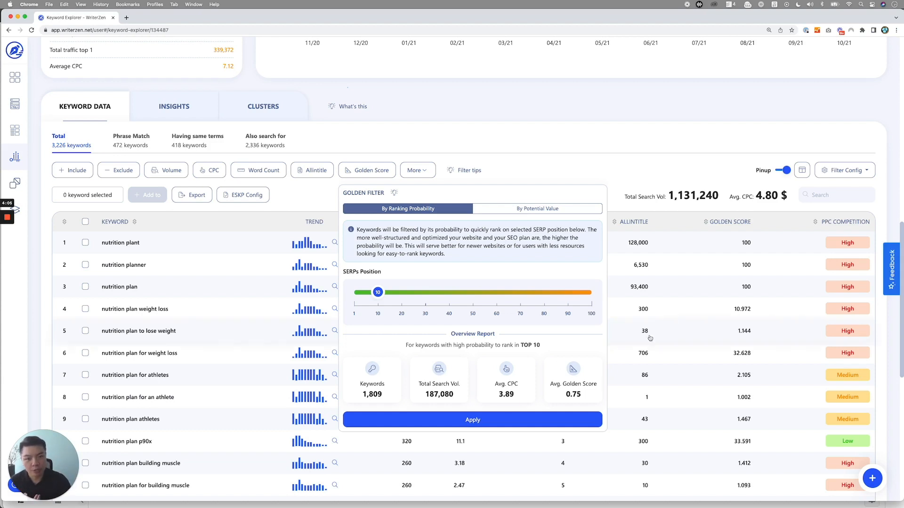
Step: Apply the Golden Filter by potential value with a golden score of 1 to 1.618, and sort the keywords by descending Allintitle
{"action": "left_click", "coordinate": [552, 208]}
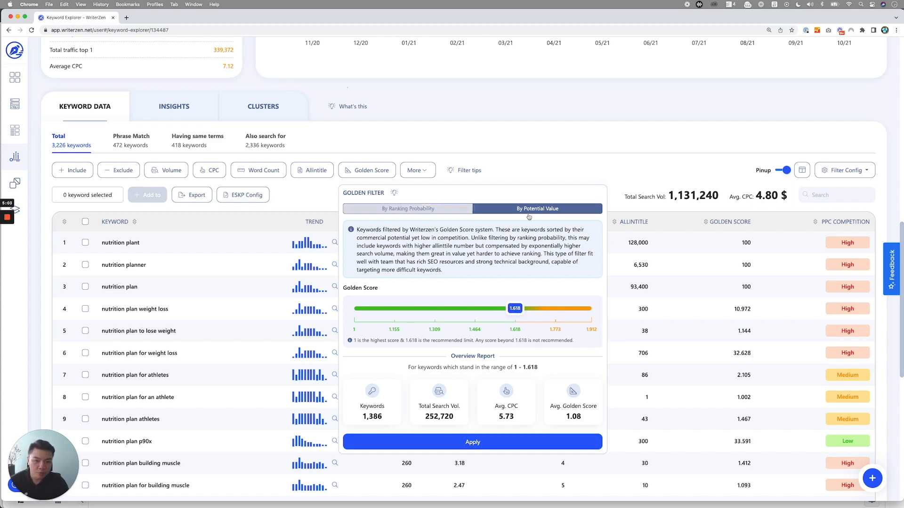
{"action": "left_click", "coordinate": [493, 443]}
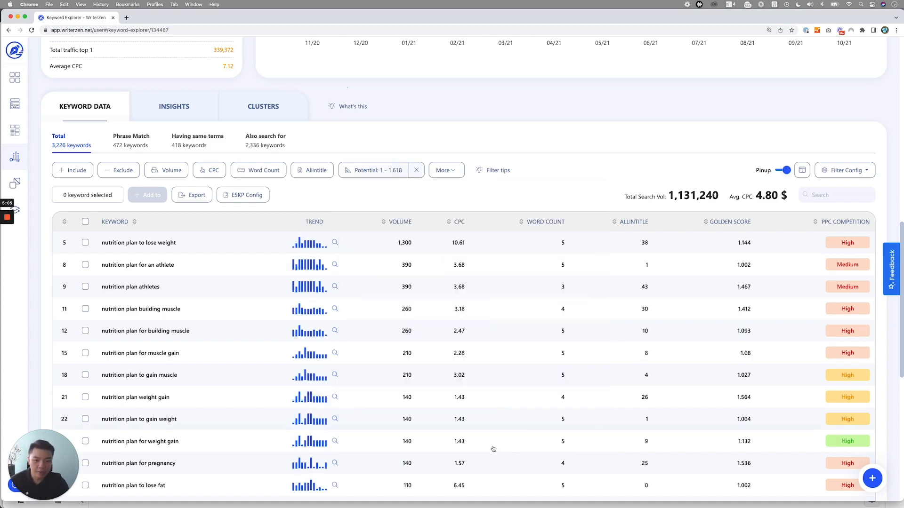
{"action": "left_click", "coordinate": [614, 222]}
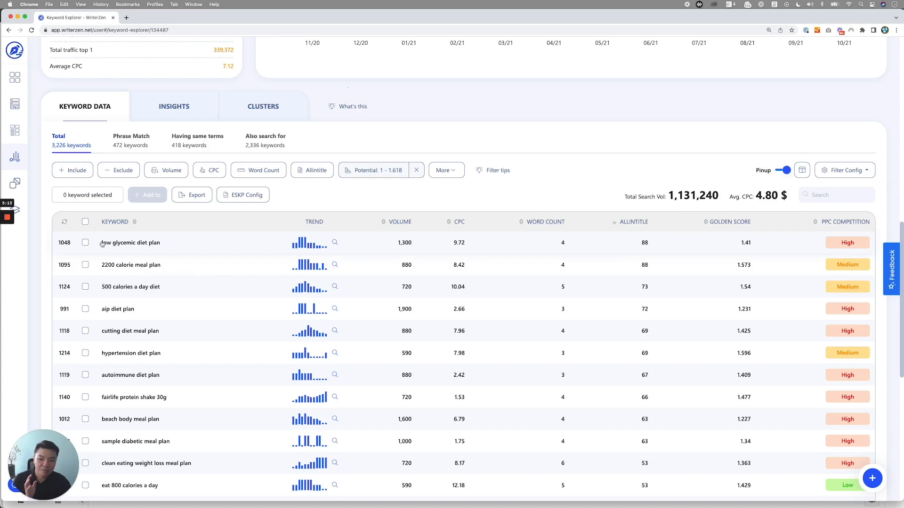
Step: Examine the keyword difficulty, search volume and SERP overview of "low glycemic diet plan", and collapse its details
{"action": "left_click_drag", "start_coordinate": [100, 243], "coordinate": [178, 244]}
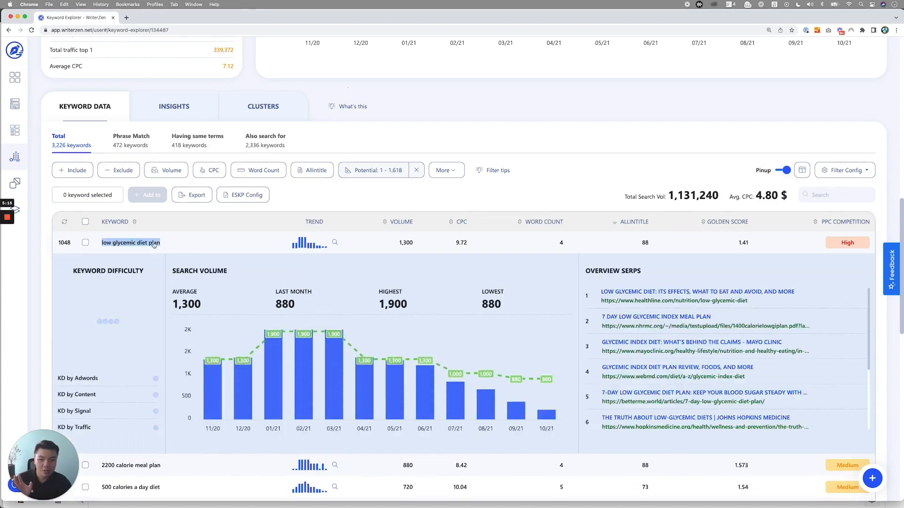
{"action": "left_click", "coordinate": [227, 244]}
{"action": "left_click", "coordinate": [277, 251]}
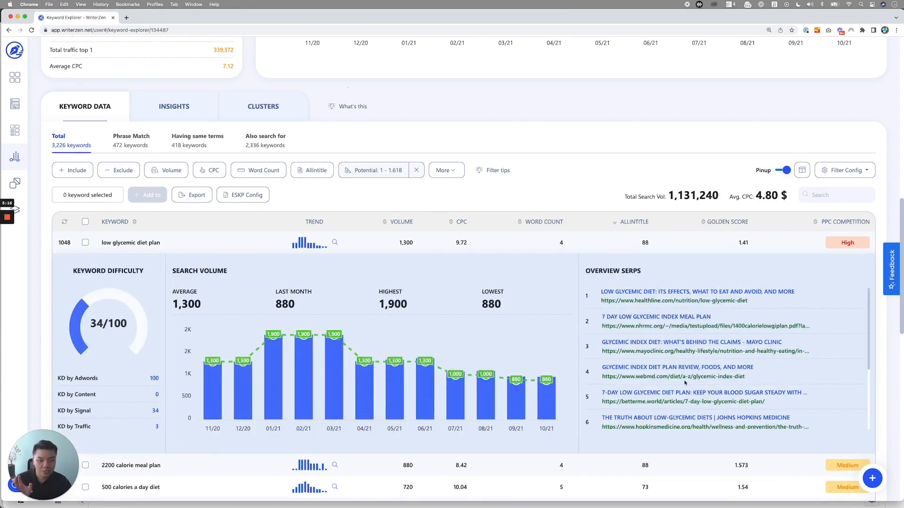
{"action": "left_click", "coordinate": [207, 240]}
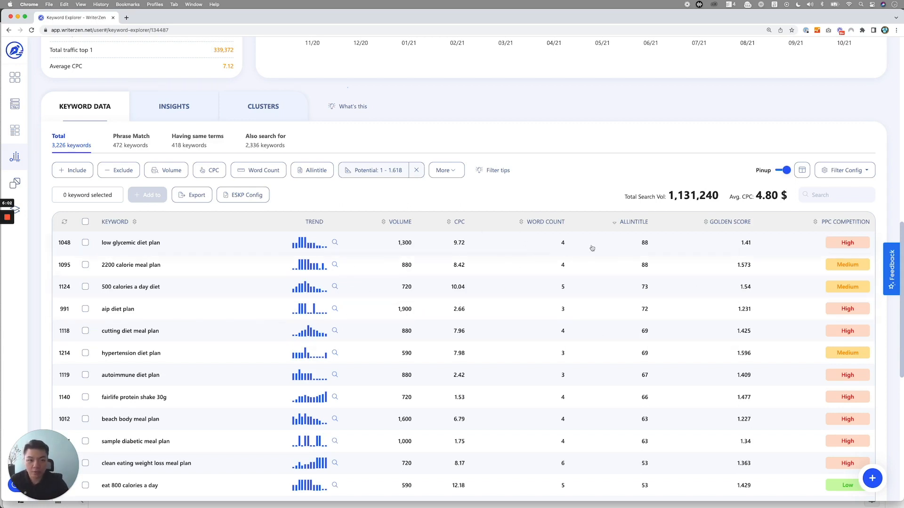
Step: Sort the filtered keywords by Allintitle in ascending order
{"action": "left_click", "coordinate": [615, 222]}
{"action": "left_click", "coordinate": [616, 223]}
{"action": "left_click", "coordinate": [616, 223]}
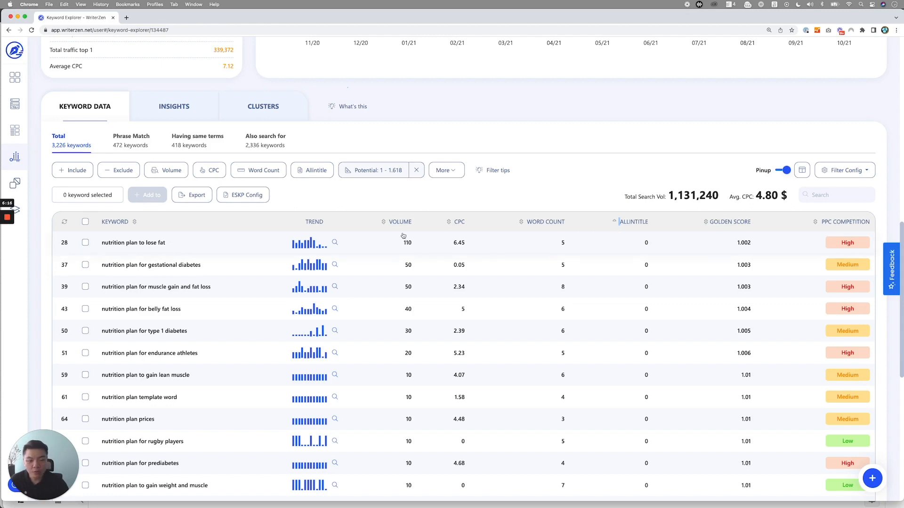
Step: Try a minimum search volume of 1,000 to check the keywords' Allintitle values, and remove that volume filter
{"action": "left_click", "coordinate": [164, 172]}
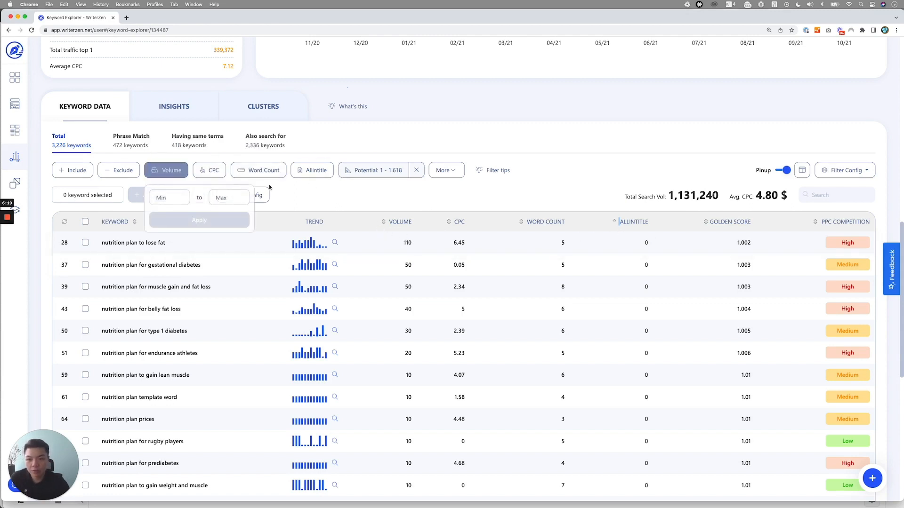
{"action": "left_click", "coordinate": [176, 200]}
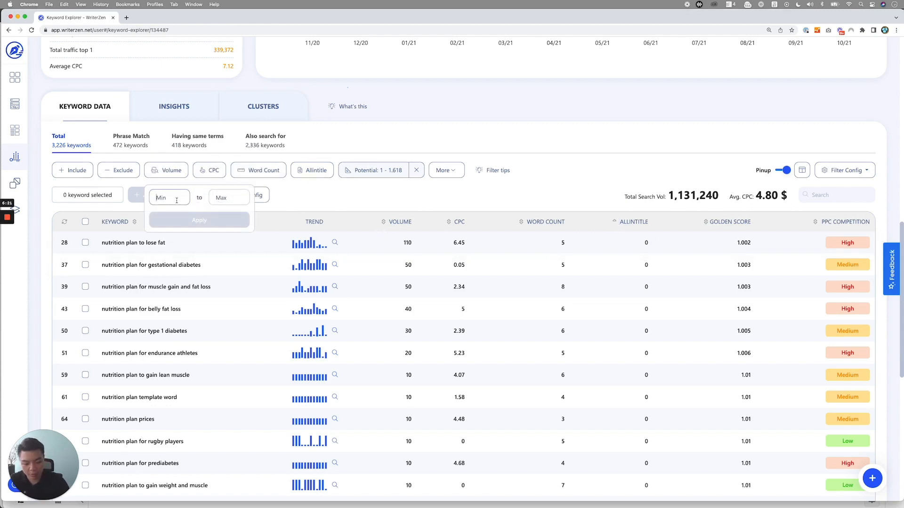
{"action": "type", "text": "1,000"}
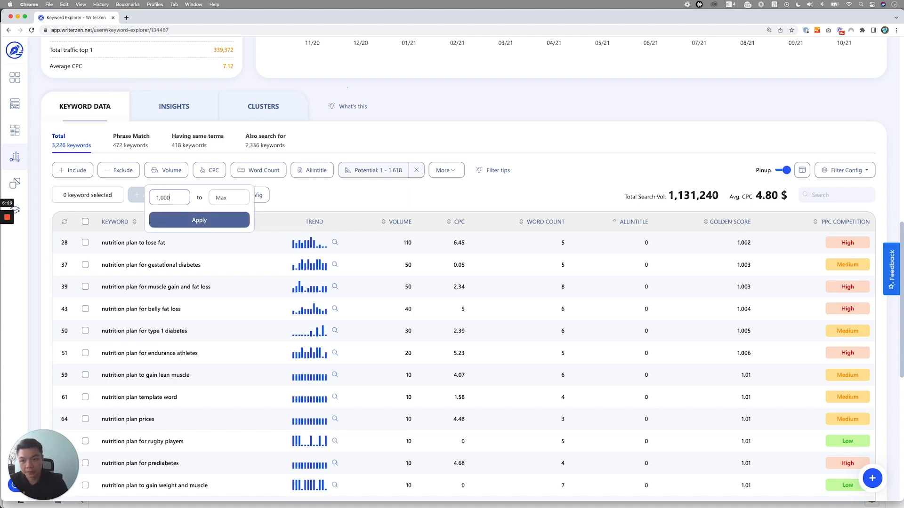
{"action": "left_click", "coordinate": [199, 220]}
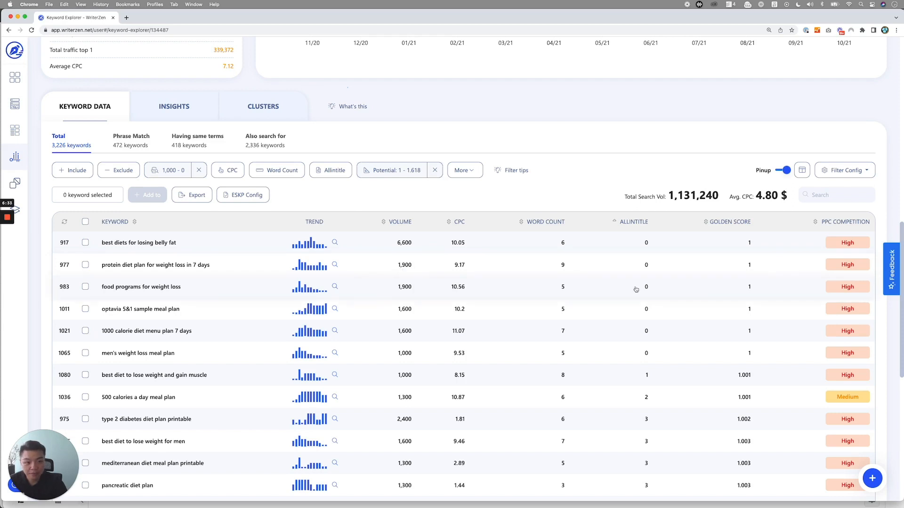
{"action": "mouse_move", "coordinate": [648, 291]}
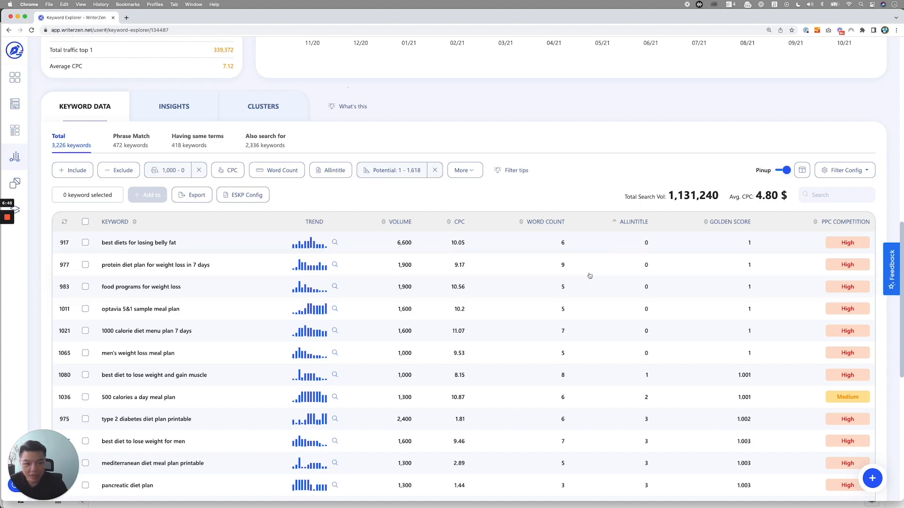
{"action": "mouse_move", "coordinate": [648, 269]}
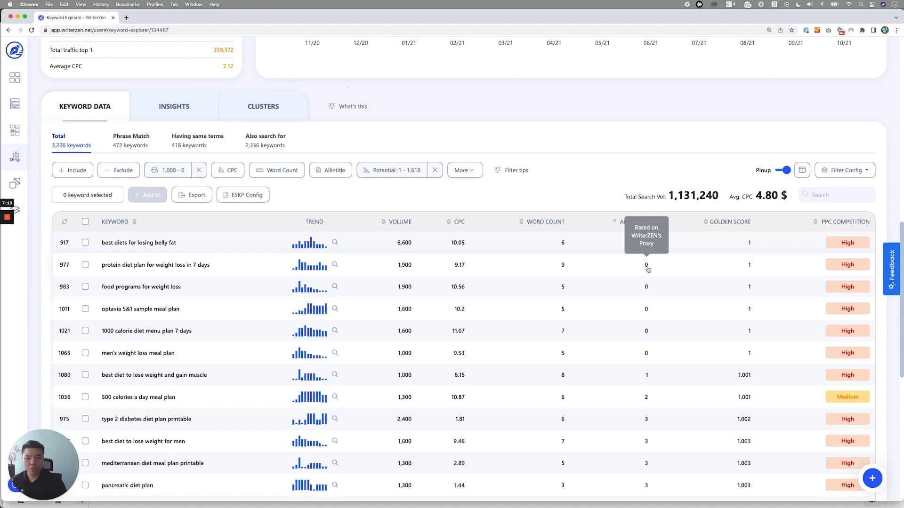
{"action": "left_click", "coordinate": [199, 169]}
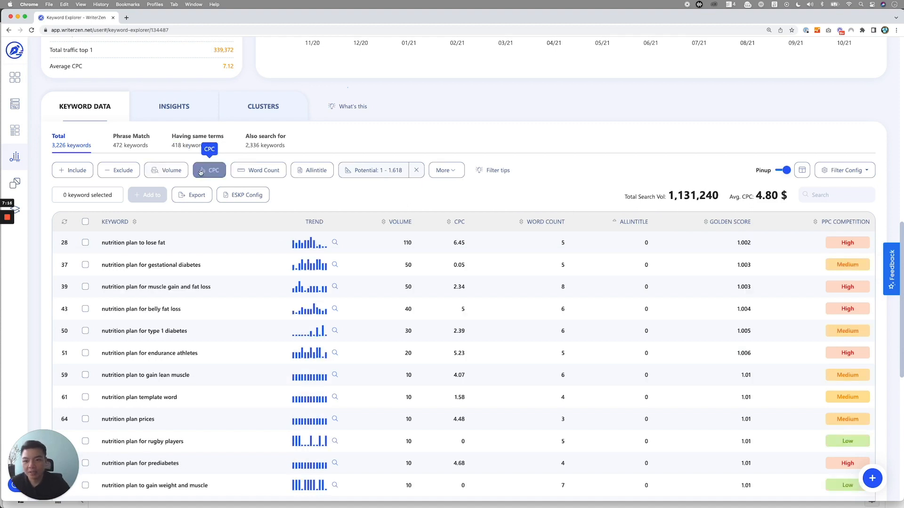
Step: Limit the keywords to a maximum search volume of 500 and select all the filtered keywords
{"action": "left_click", "coordinate": [165, 171]}
{"action": "left_click", "coordinate": [227, 200]}
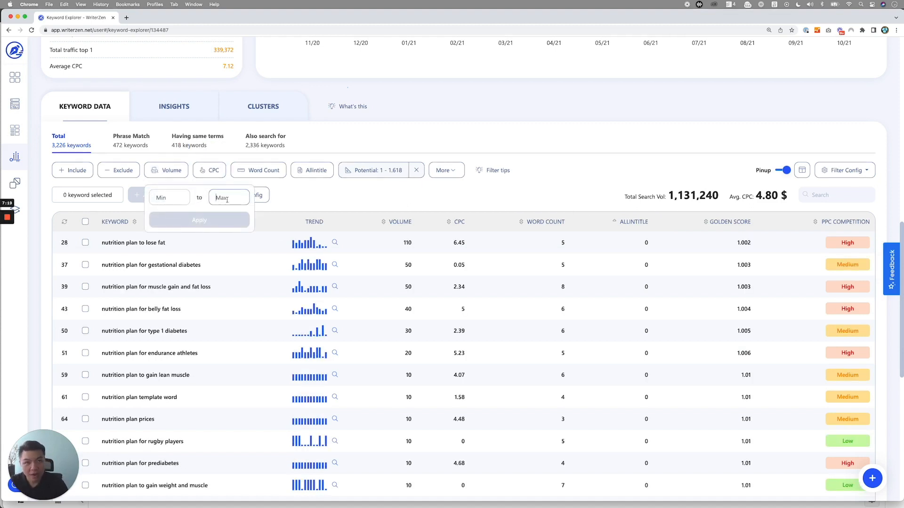
{"action": "type", "text": "500"}
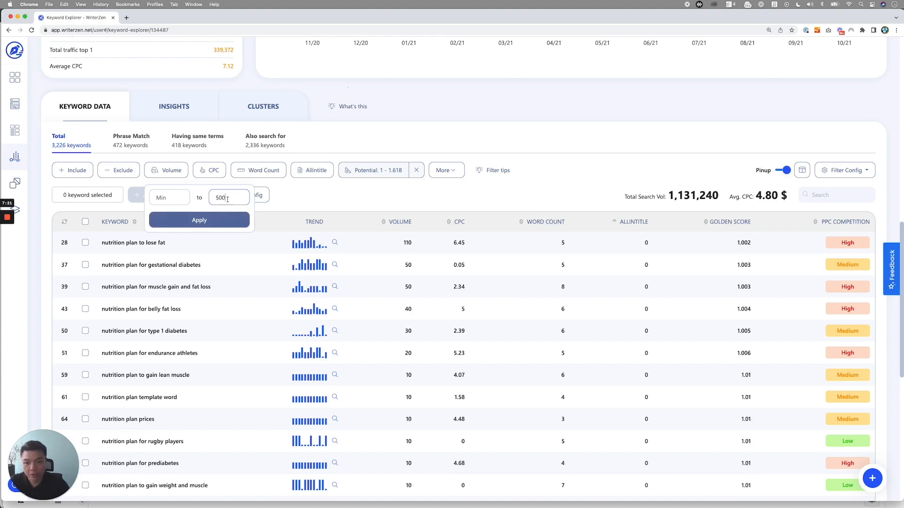
{"action": "left_click", "coordinate": [198, 220]}
{"action": "left_click", "coordinate": [85, 222]}
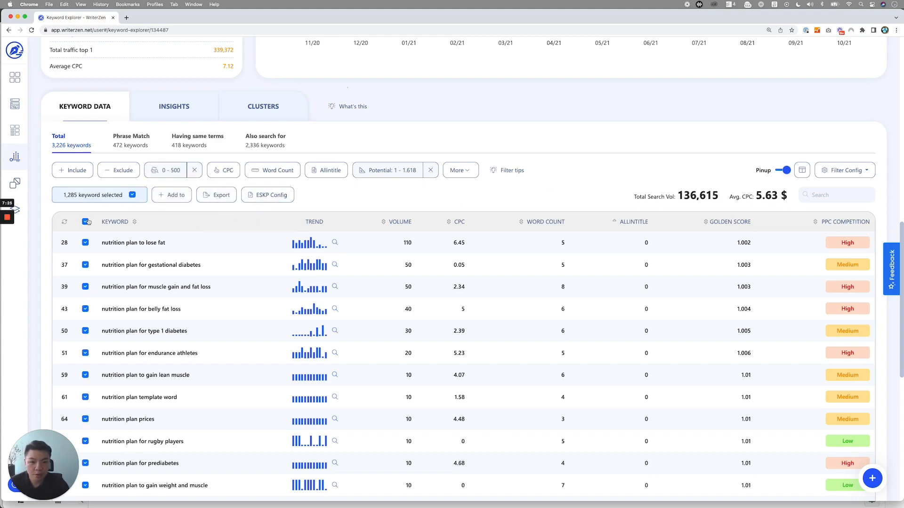
Step: Set the maximum of the search volume filter to 200
{"action": "left_click", "coordinate": [179, 170]}
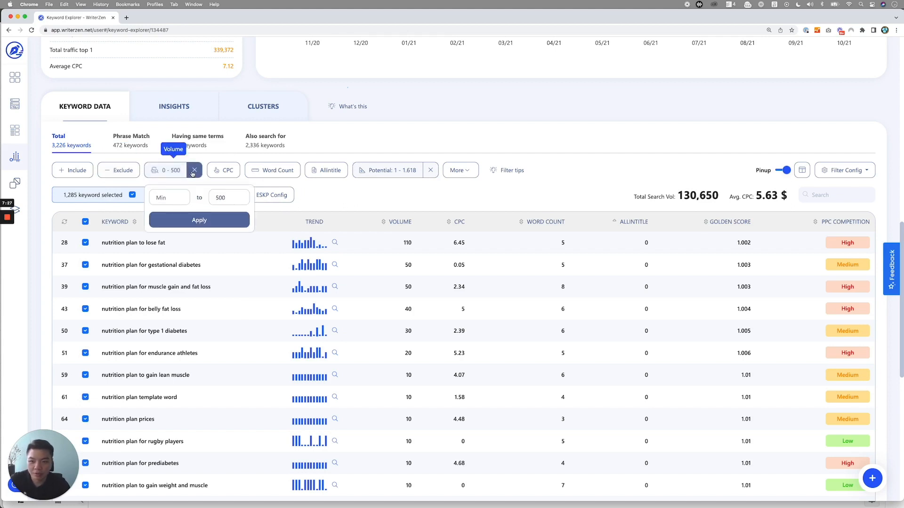
{"action": "left_click", "coordinate": [229, 198]}
{"action": "key", "text": "BackSpace"}
{"action": "key", "text": "BackSpace"}
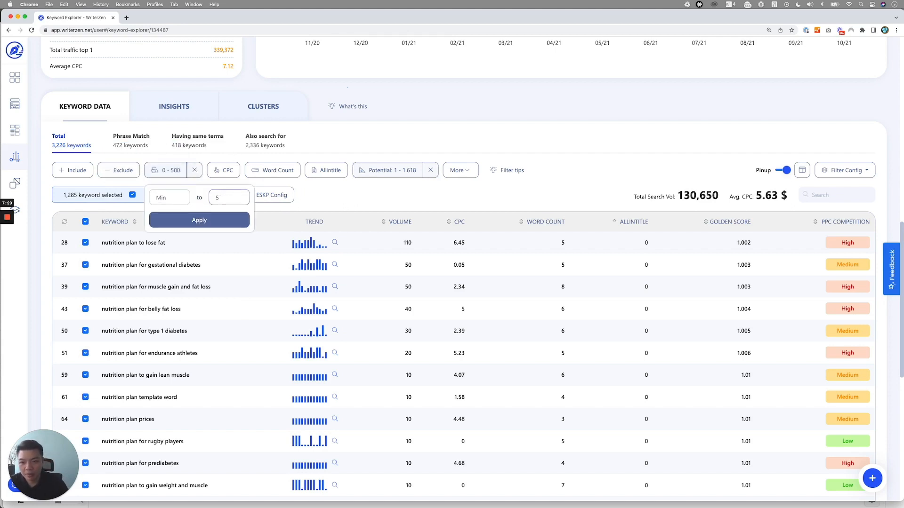
{"action": "key", "text": "BackSpace"}
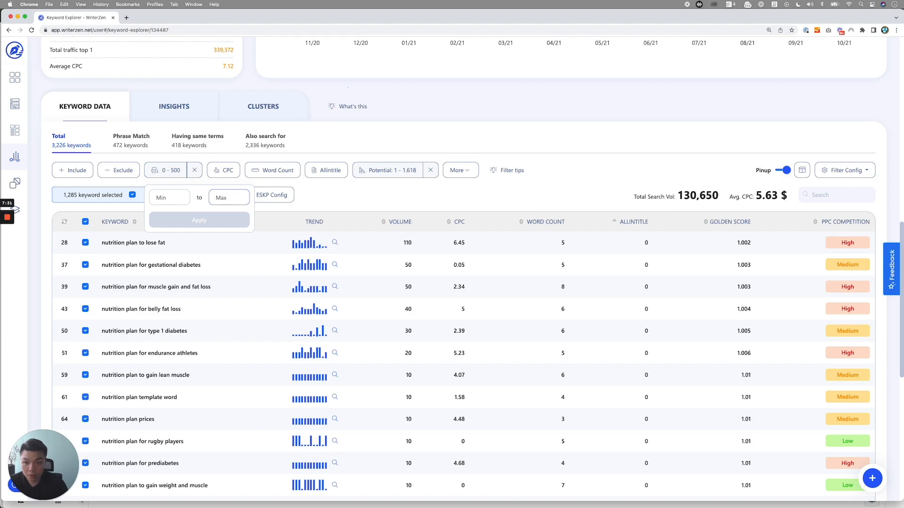
{"action": "type", "text": "200"}
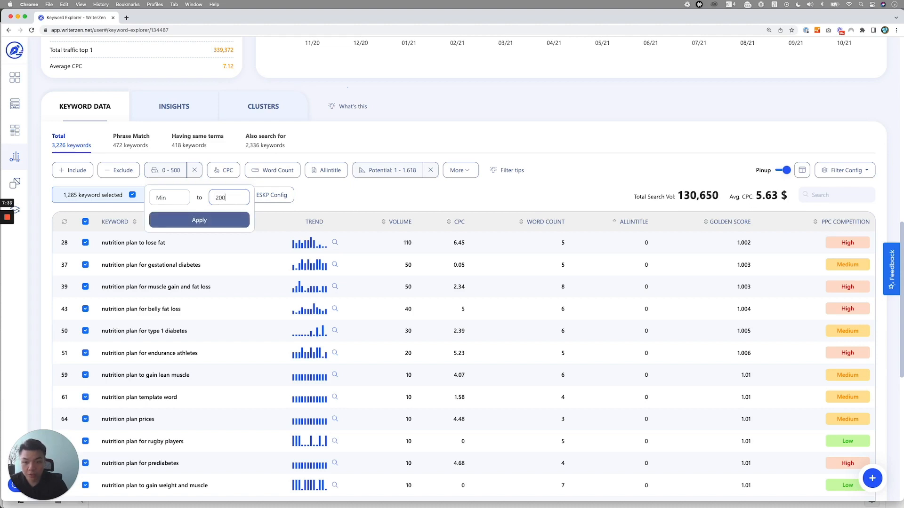
{"action": "left_click", "coordinate": [228, 220]}
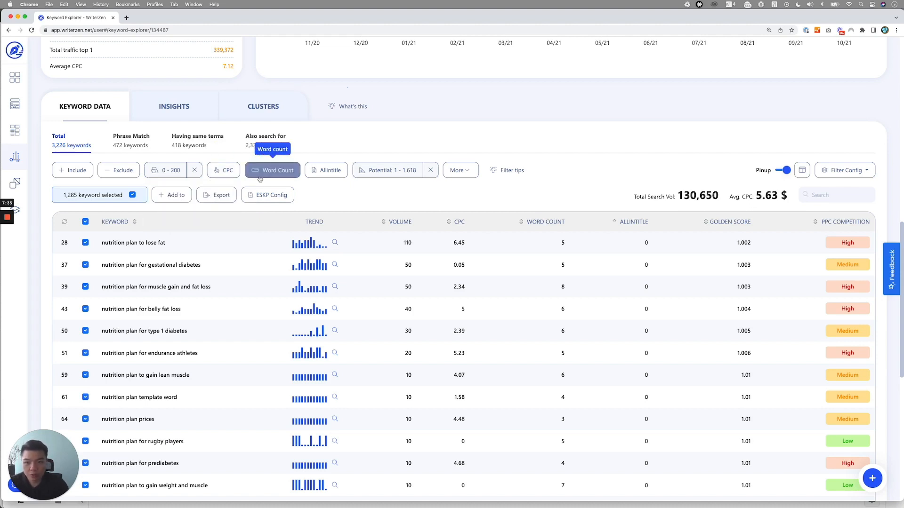
Step: Limit Allintitle to a maximum of 10 and highlight the total search volume of the selected keywords
{"action": "left_click", "coordinate": [327, 170]}
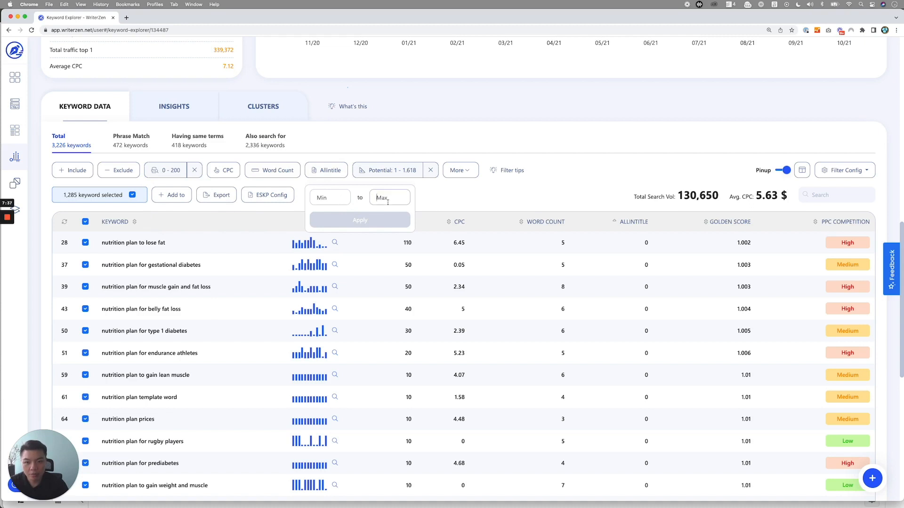
{"action": "type", "text": "10"}
{"action": "left_click", "coordinate": [384, 221]}
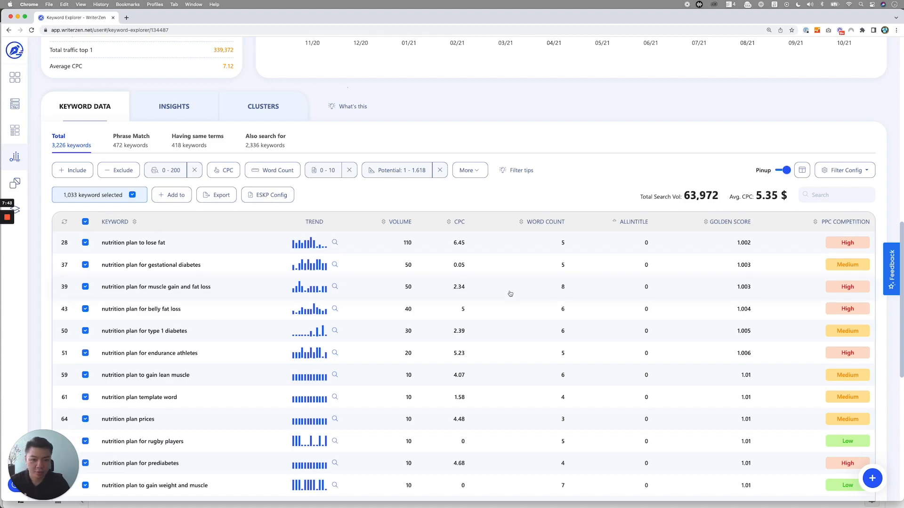
{"action": "scroll", "coordinate": [330, 330], "scroll_direction": "down", "scroll_amount": 6}
{"action": "scroll", "coordinate": [331, 330], "scroll_direction": "up", "scroll_amount": 7}
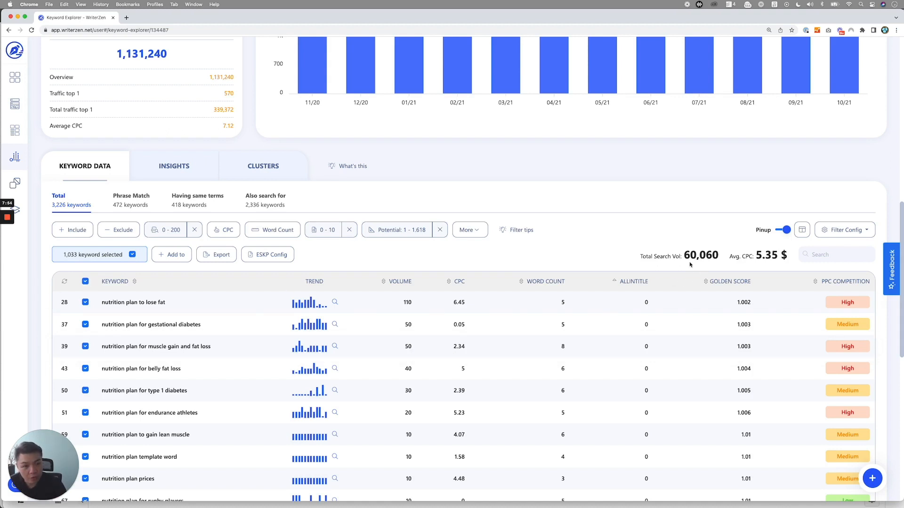
{"action": "left_click_drag", "start_coordinate": [684, 254], "coordinate": [719, 258]}
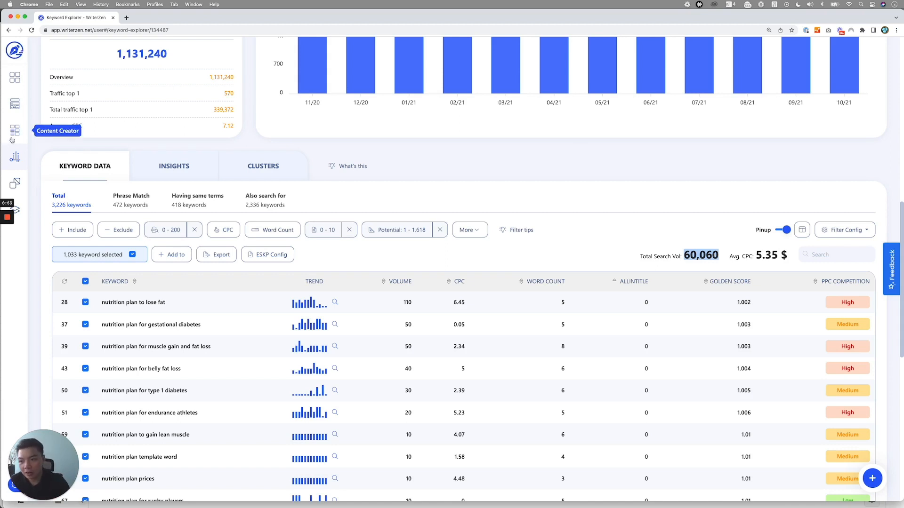
Step: Return to the Keyword Explorer history and open the "INFLAMMATORY DIET PLAN" report
{"action": "left_click", "coordinate": [14, 157]}
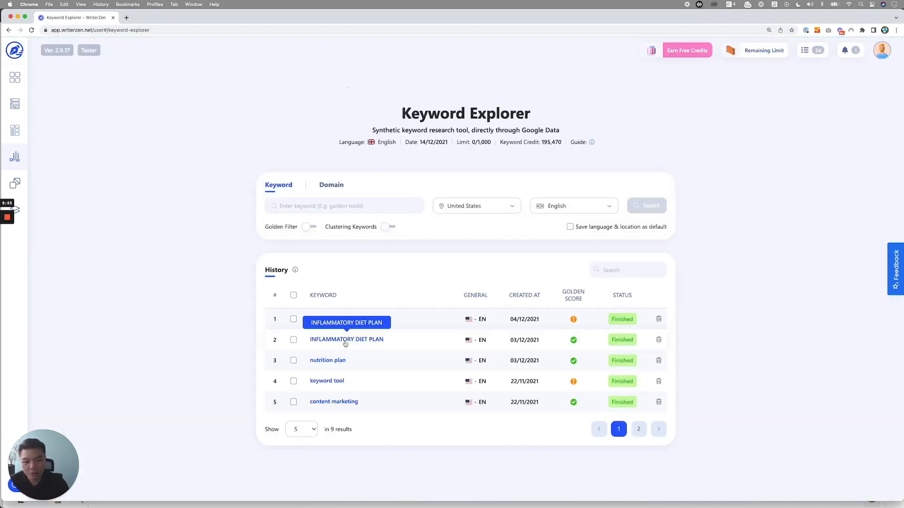
{"action": "left_click", "coordinate": [343, 340]}
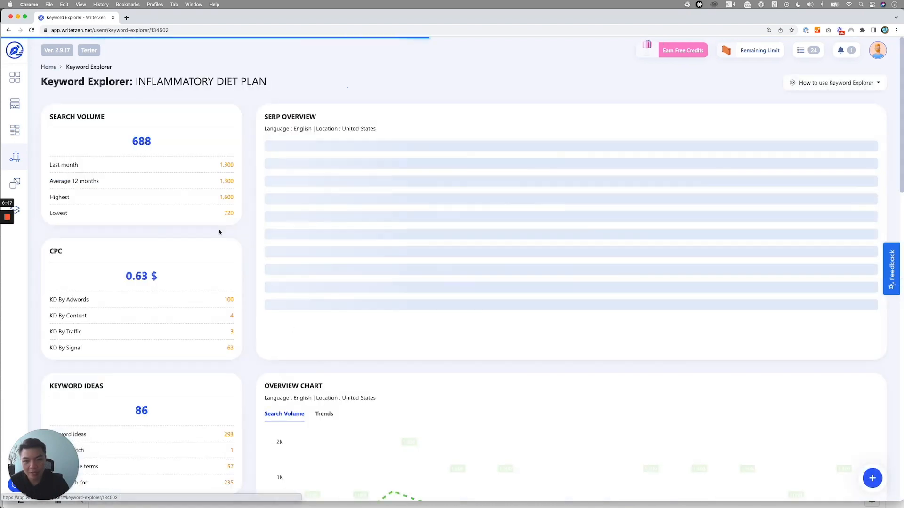
Step: Filter the report's keyword data with the Golden Filter by potential value, using the Golden Score range 1 - 1.618
{"action": "scroll", "coordinate": [232, 255], "scroll_direction": "down", "scroll_amount": 10}
{"action": "scroll", "coordinate": [233, 255], "scroll_direction": "up", "scroll_amount": 3}
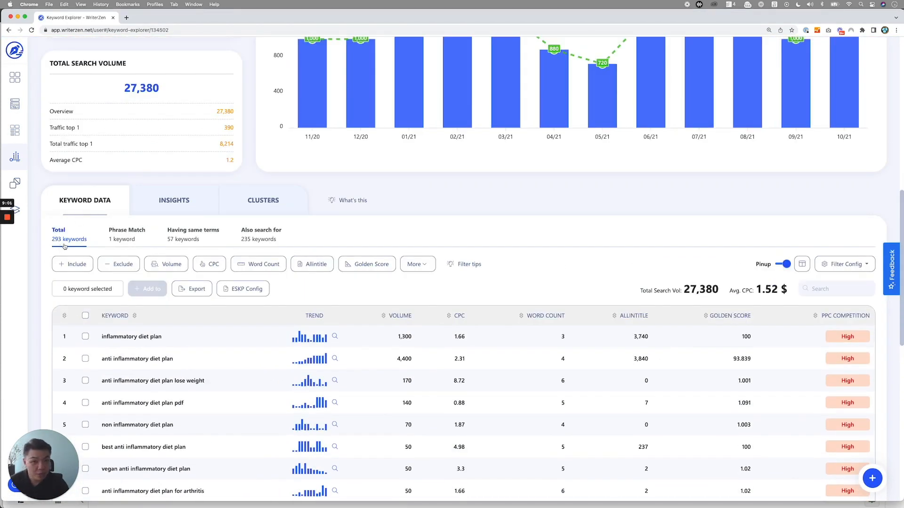
{"action": "left_click", "coordinate": [365, 264]}
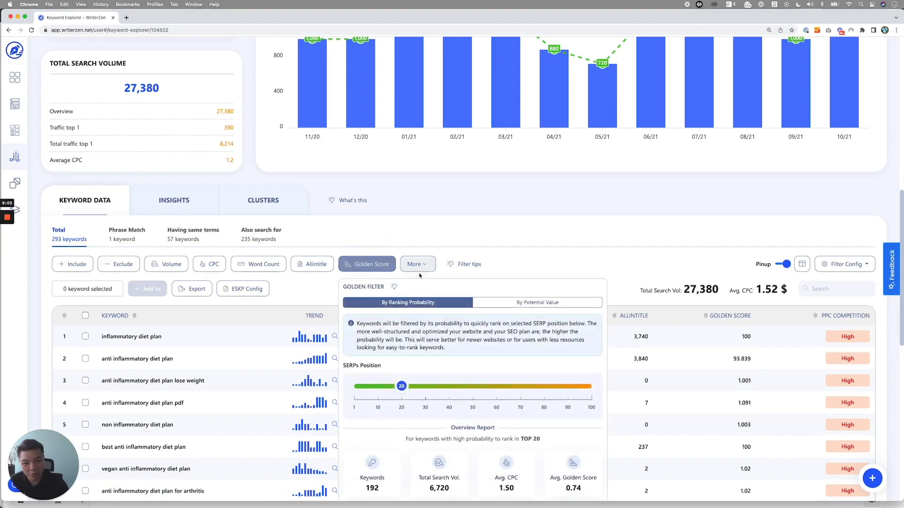
{"action": "left_click", "coordinate": [537, 302]}
{"action": "scroll", "coordinate": [518, 358], "scroll_direction": "down", "scroll_amount": 1}
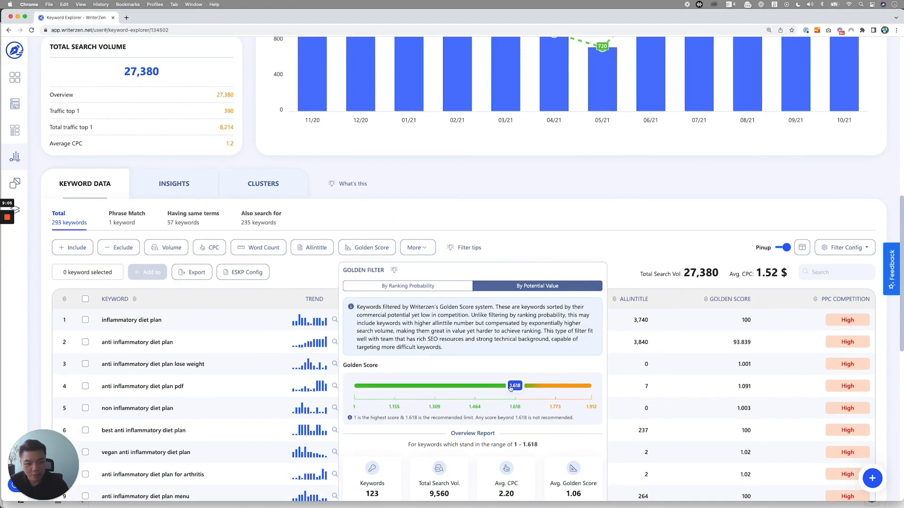
{"action": "scroll", "coordinate": [511, 389], "scroll_direction": "down", "scroll_amount": 5}
{"action": "left_click", "coordinate": [484, 417]}
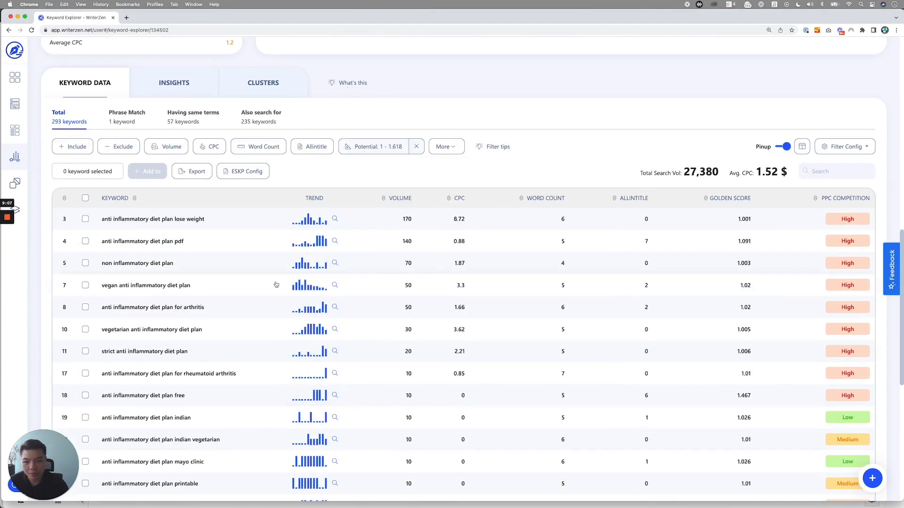
Step: Select all the filtered keywords to check their count and total search volume, and clear the selection
{"action": "left_click", "coordinate": [85, 198]}
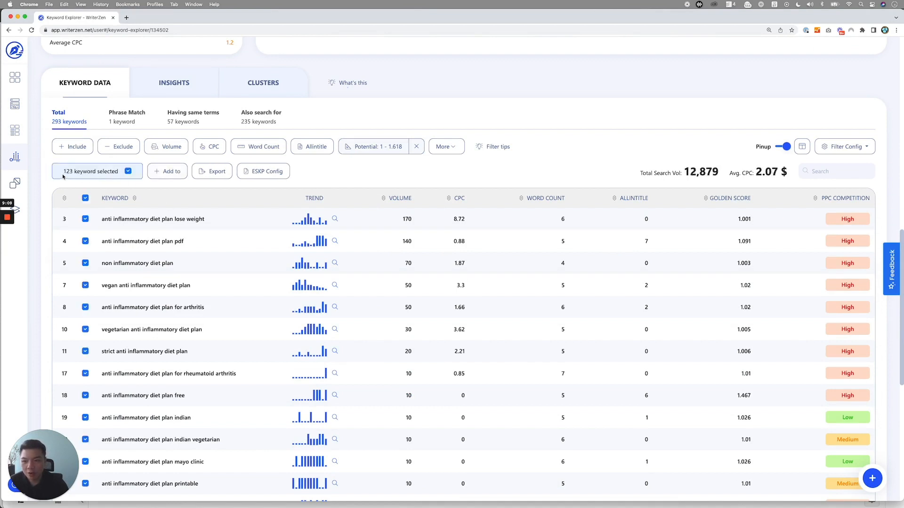
{"action": "left_click", "coordinate": [85, 198]}
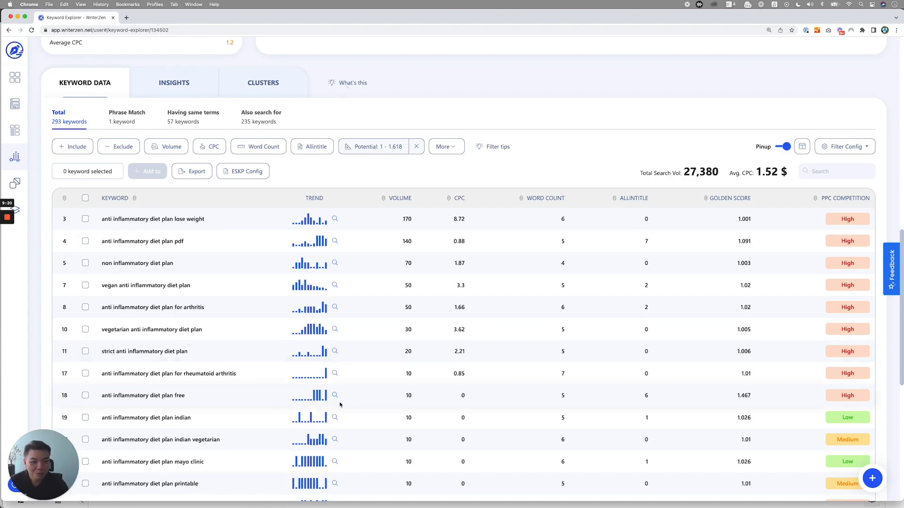
{"action": "scroll", "coordinate": [341, 404], "scroll_direction": "down", "scroll_amount": 2}
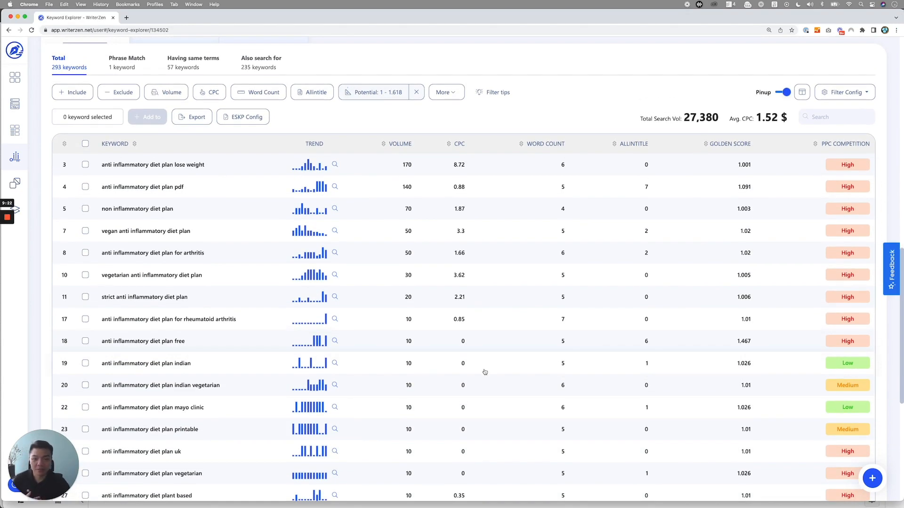